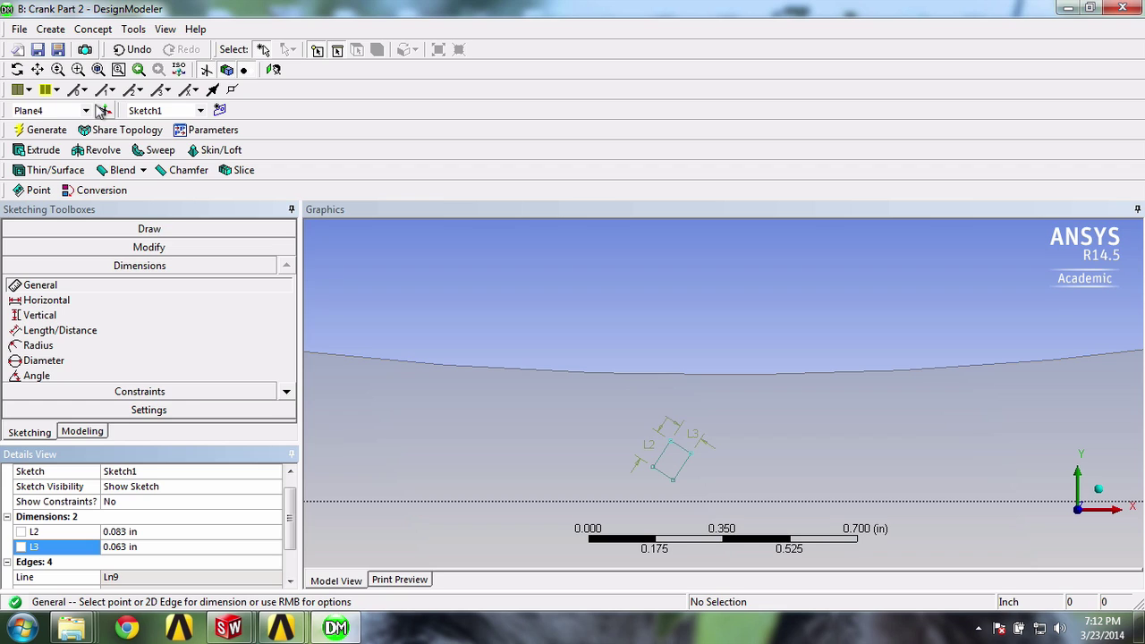
Box-zoom onto the small tilted rectangle dimensioned L2 and L3
click(79, 70)
drag(598, 406, 739, 506)
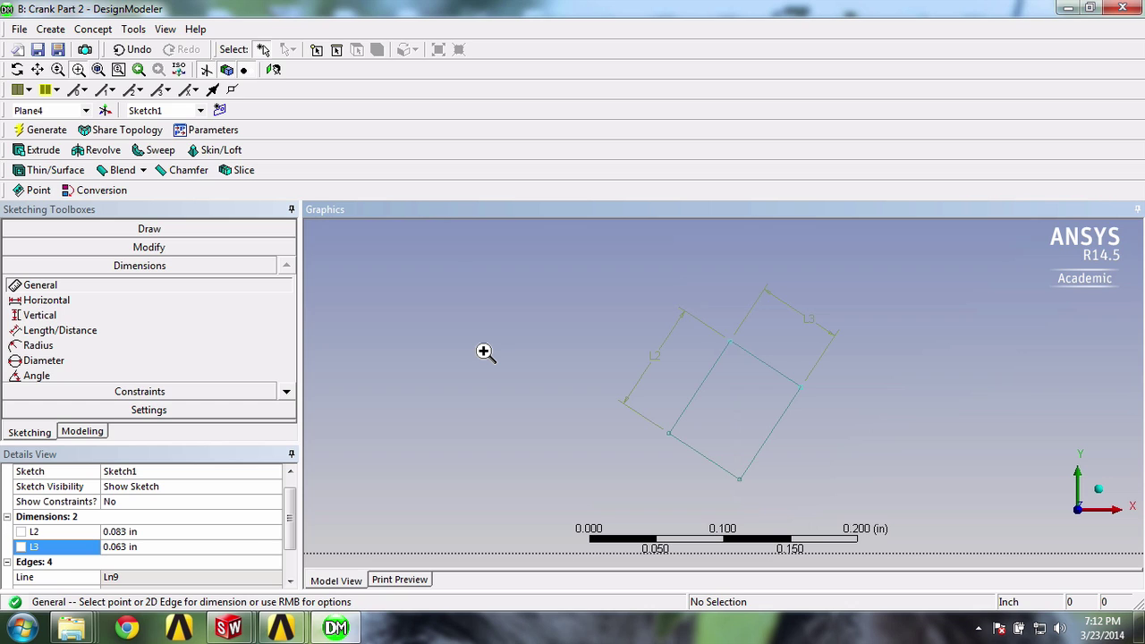
Place a construction point on the tilted rectangle's left edge using the Draw toolbox
click(148, 228)
click(286, 355)
click(286, 355)
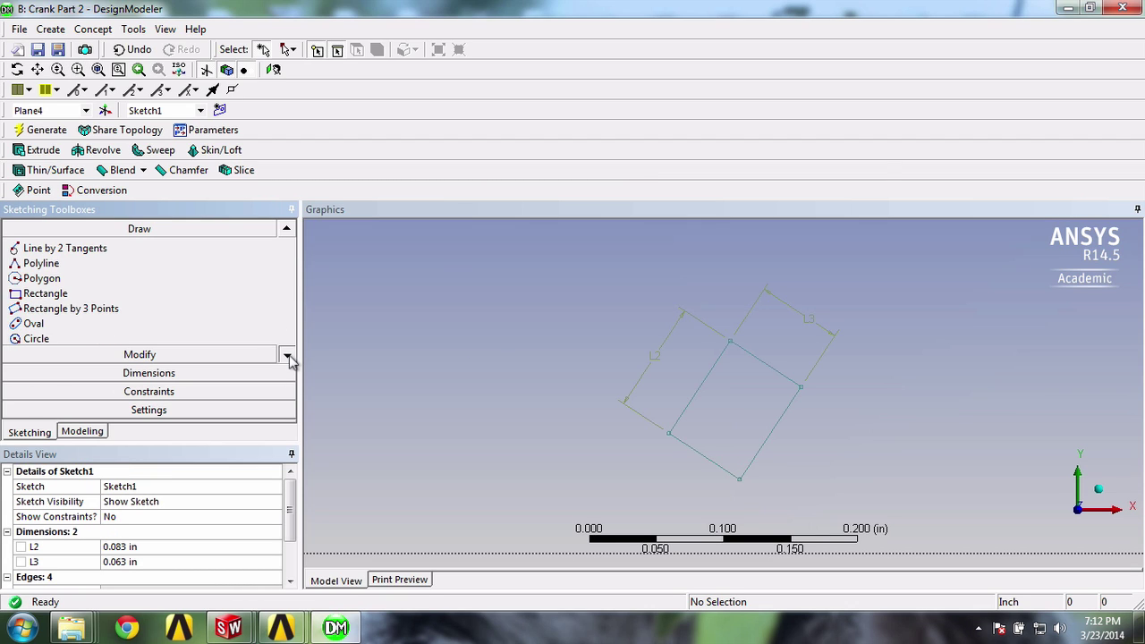
click(286, 355)
click(286, 355)
click(286, 355)
click(286, 355)
click(286, 355)
click(286, 355)
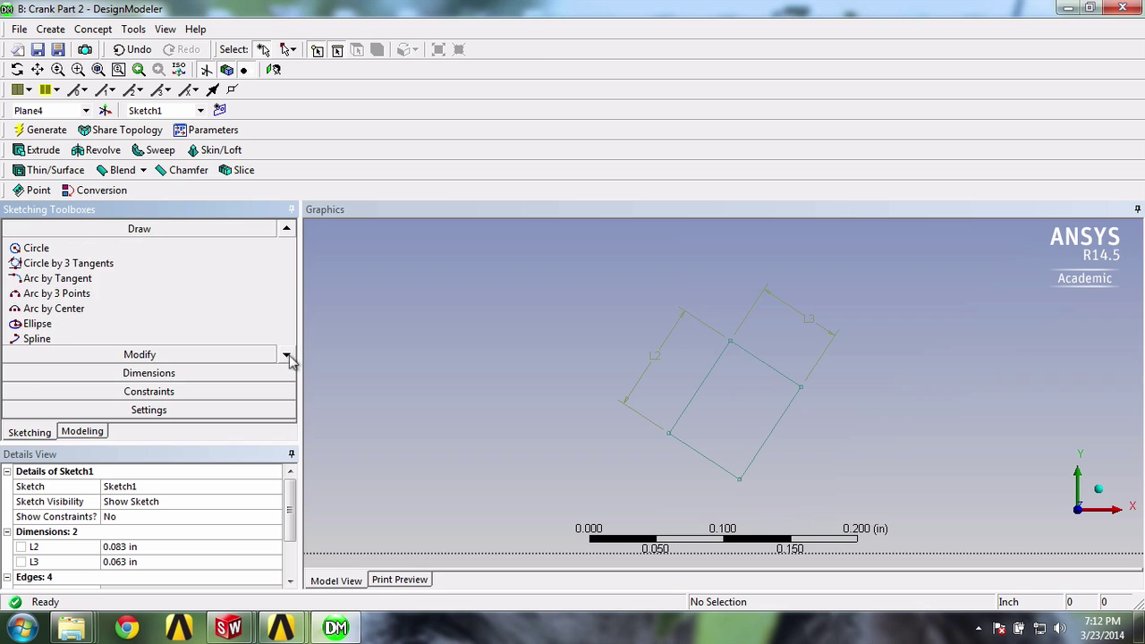
click(287, 355)
click(286, 355)
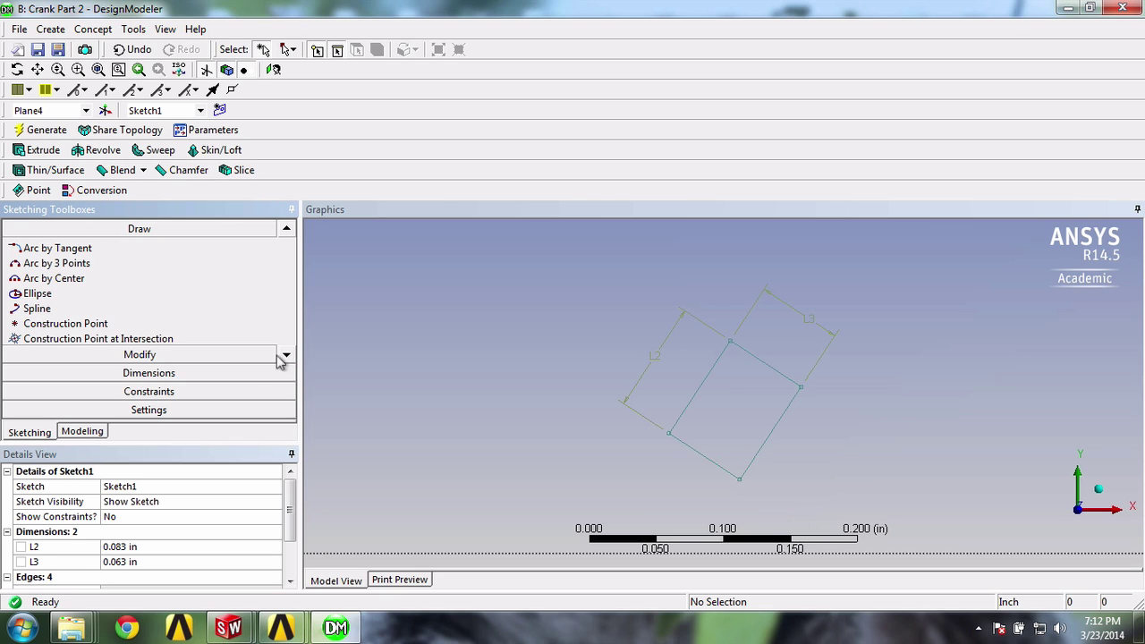
click(81, 324)
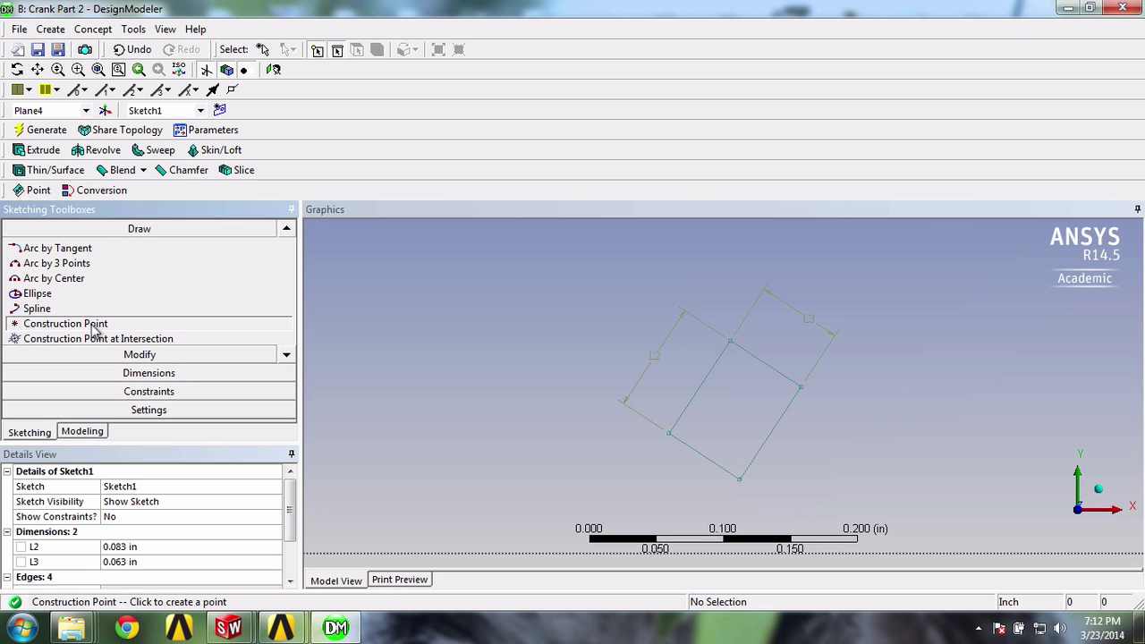
click(692, 399)
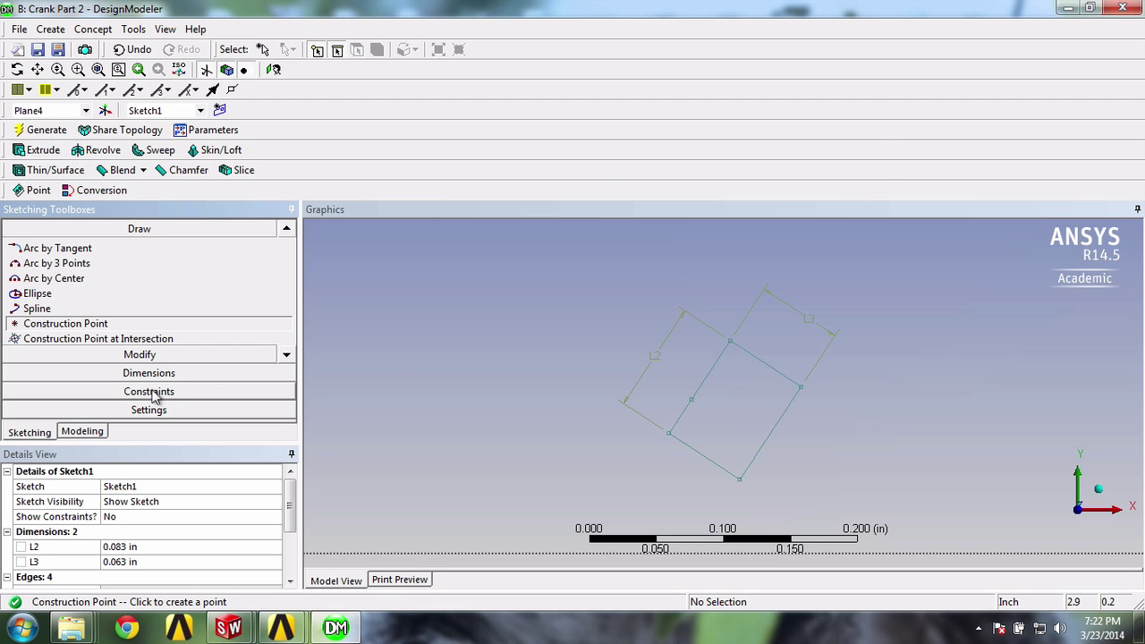
Apply a Midpoint constraint between the left edge and the construction point
click(148, 392)
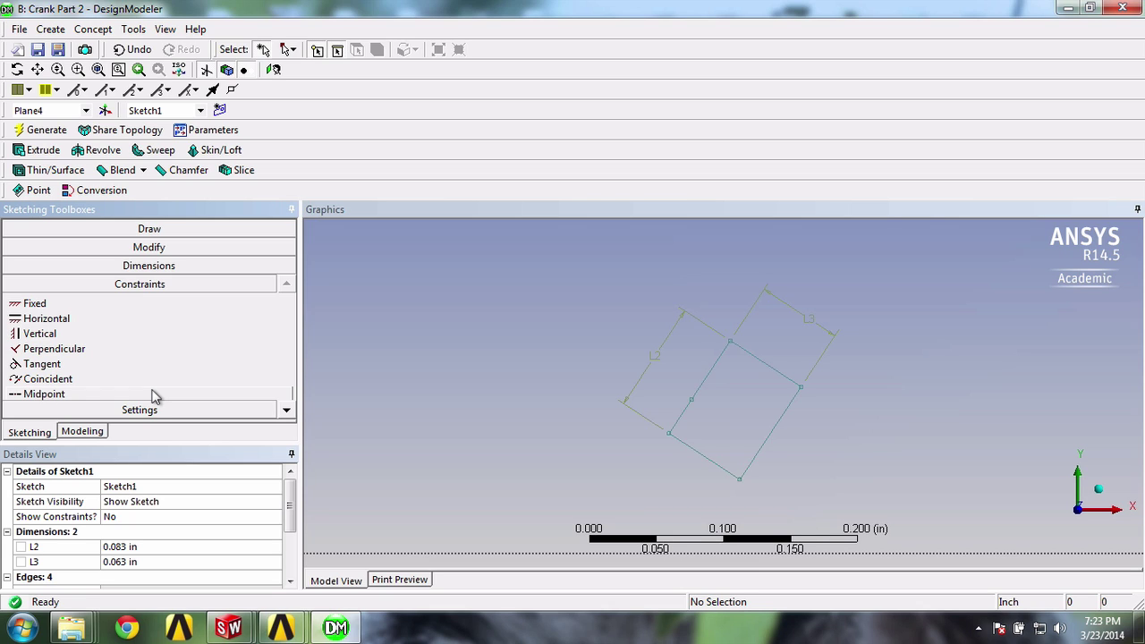
click(286, 410)
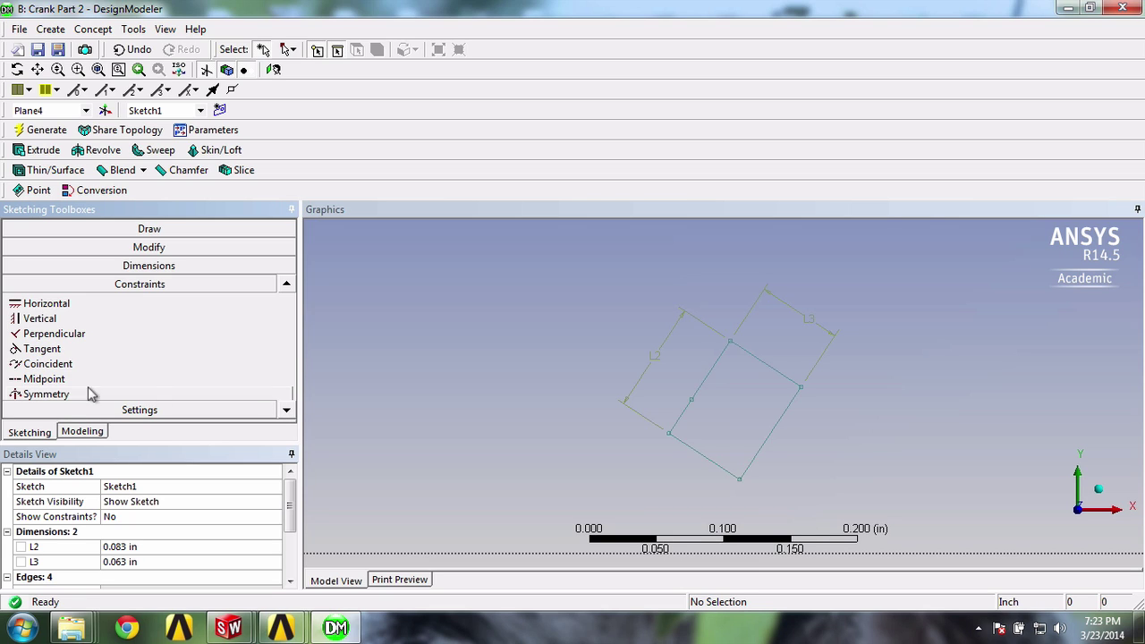
click(42, 379)
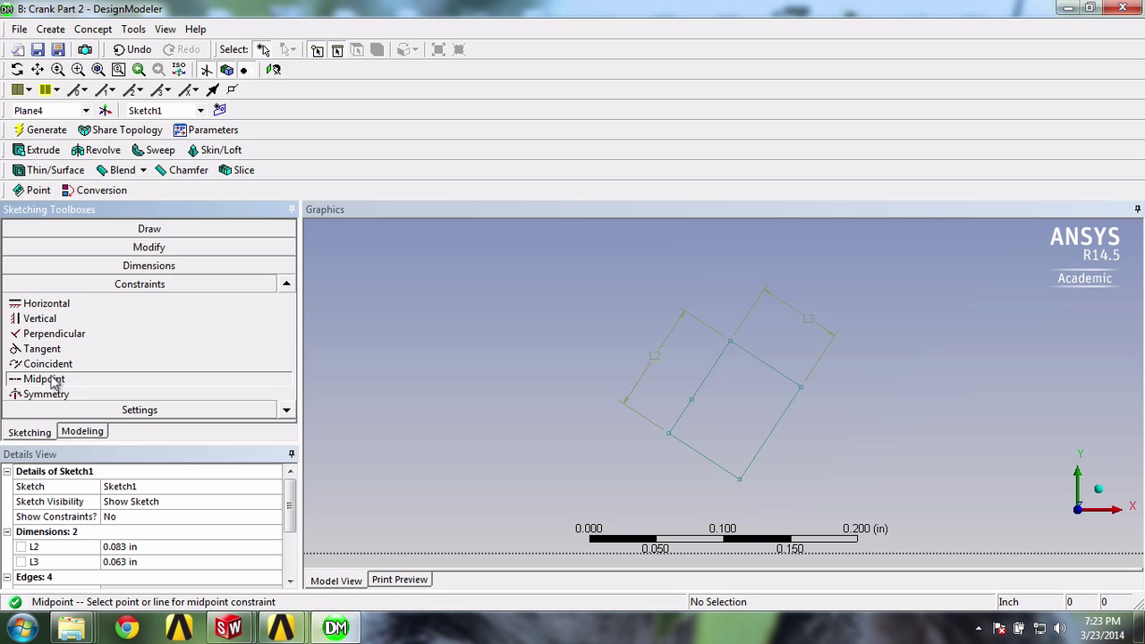
click(700, 394)
click(693, 401)
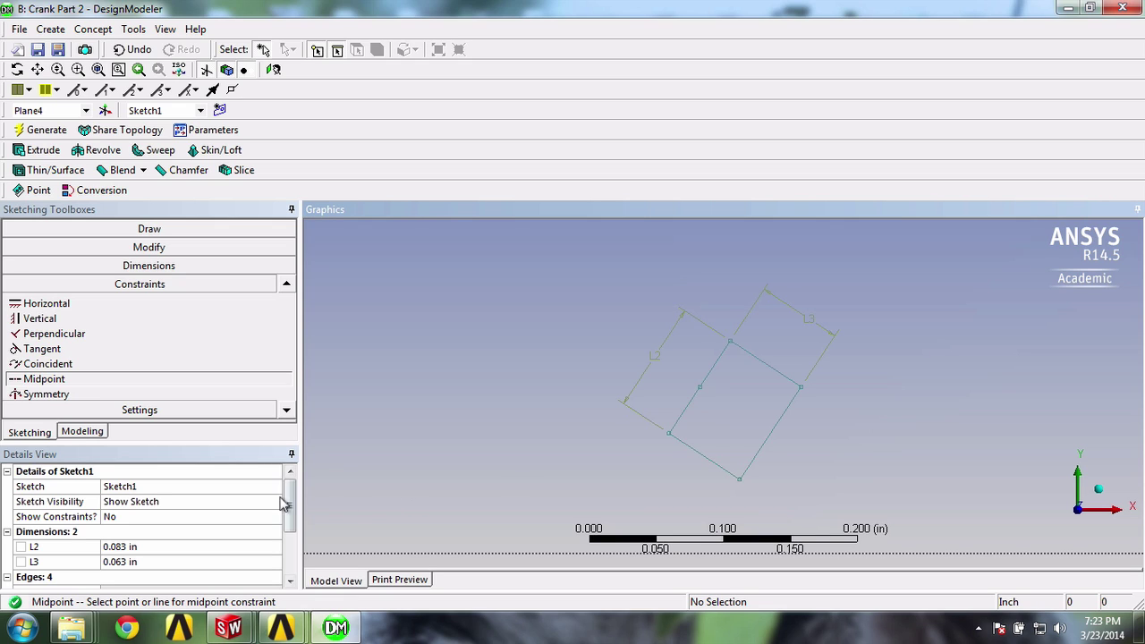
Set Show Constraints? to Yes and select Line Ln12's Midpoint constraint with Pt29
click(125, 524)
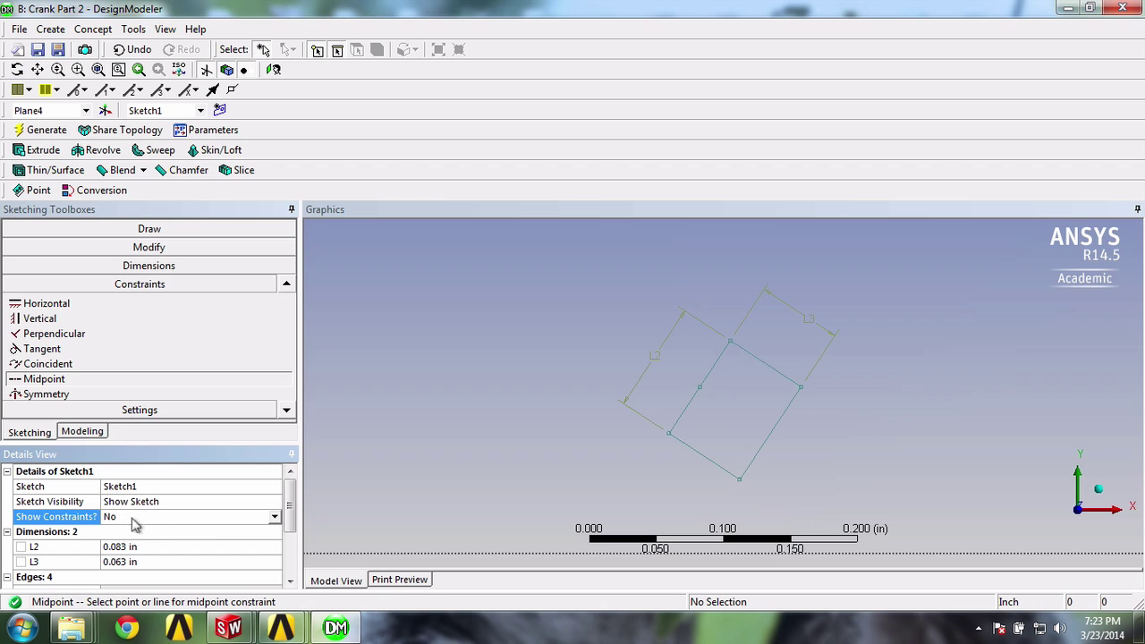
click(276, 520)
click(211, 541)
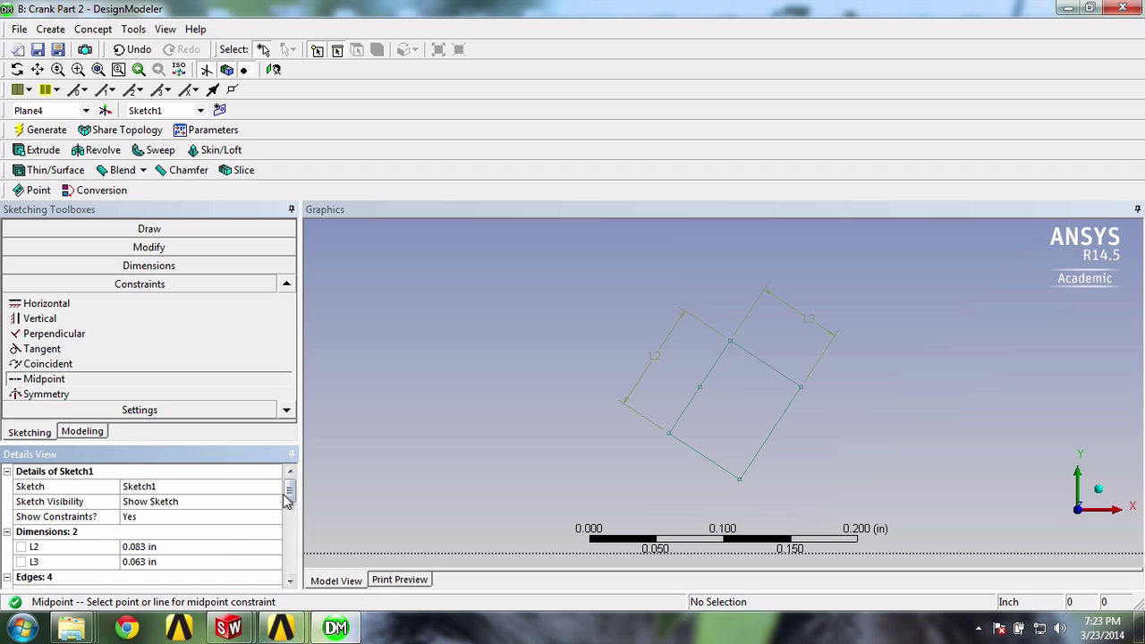
drag(290, 498, 290, 561)
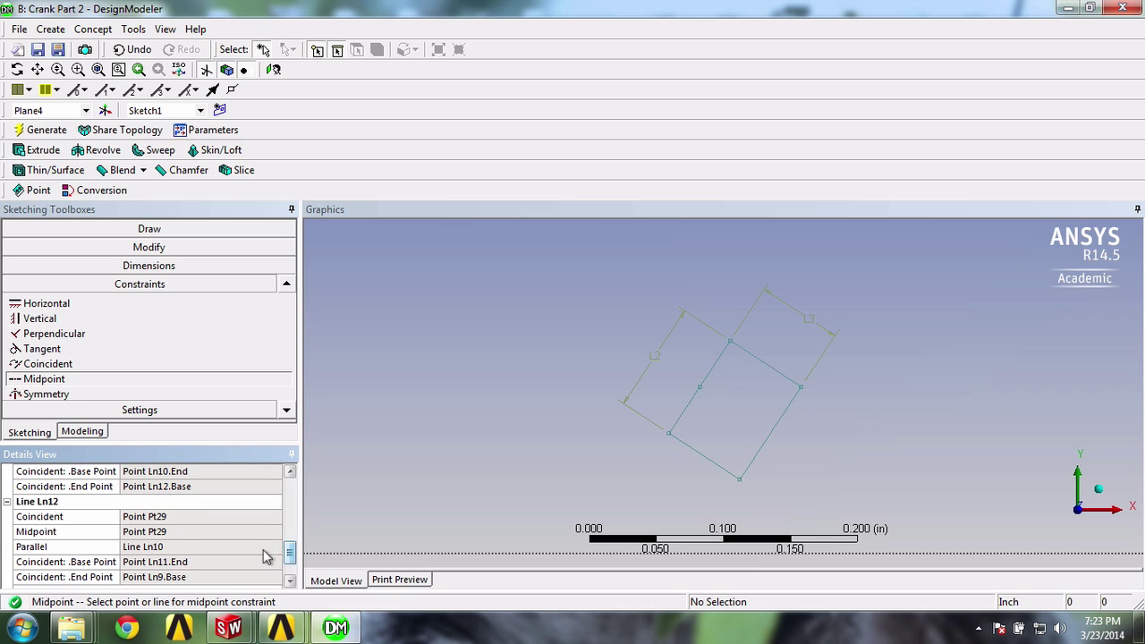
click(60, 532)
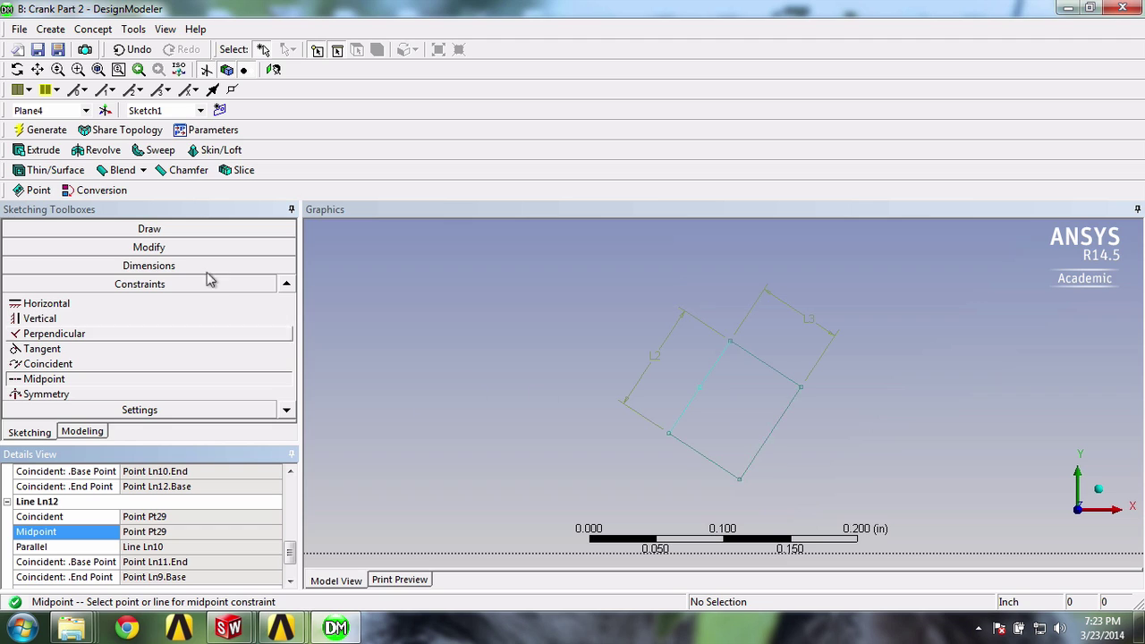
Place a second construction point on the rectangle's right edge
click(160, 228)
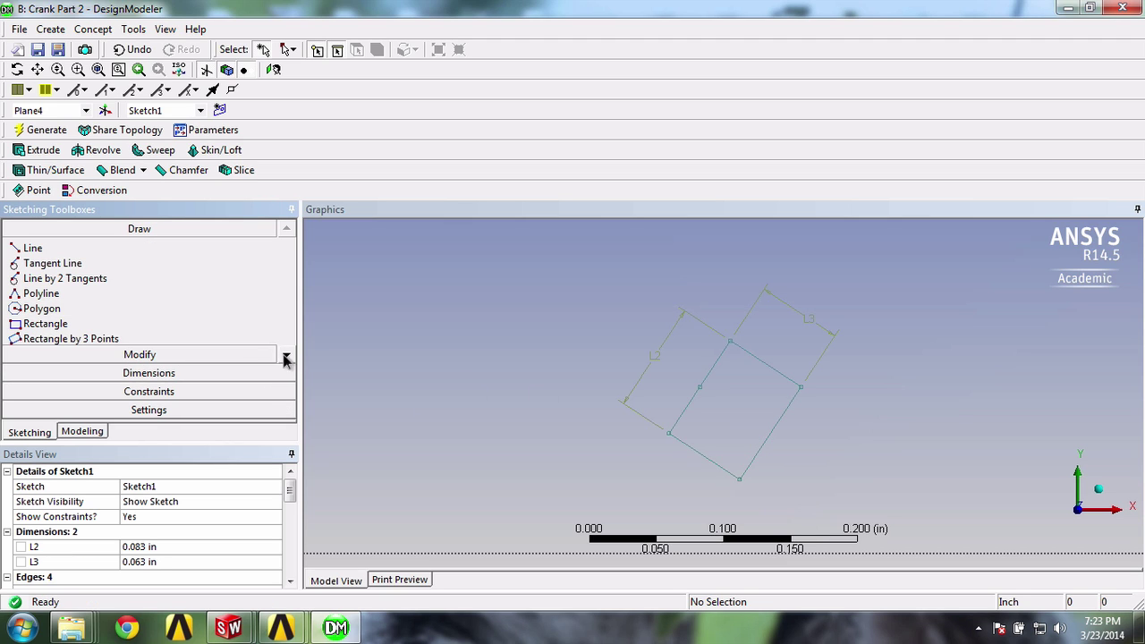
click(285, 357)
click(286, 357)
click(285, 357)
click(285, 357)
click(285, 357)
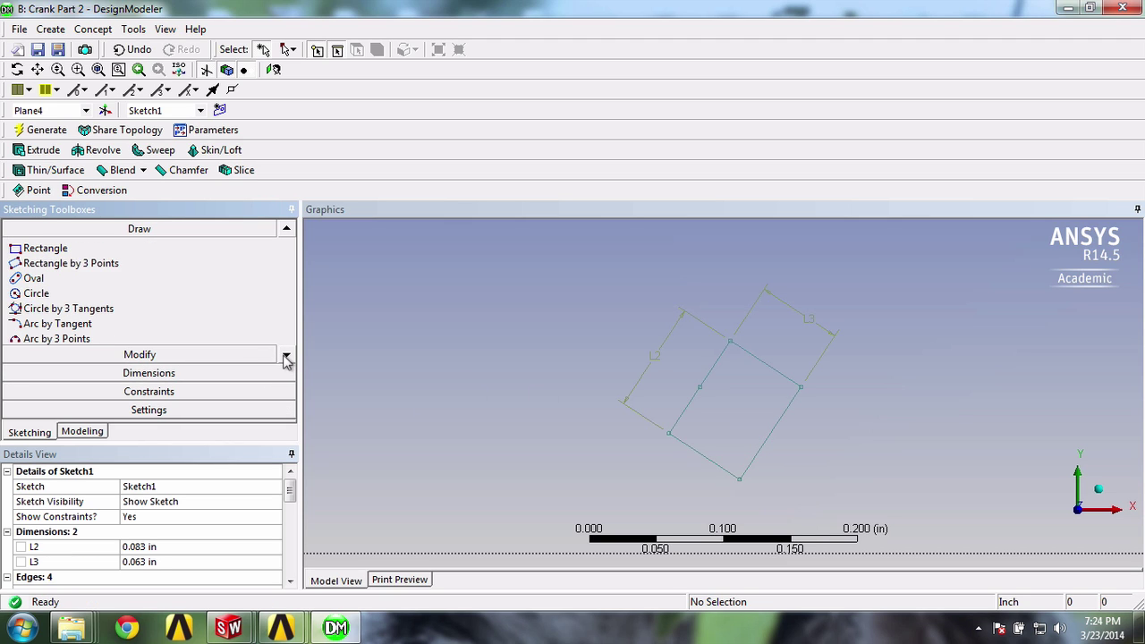
click(285, 357)
click(285, 357)
click(286, 357)
click(285, 357)
click(286, 357)
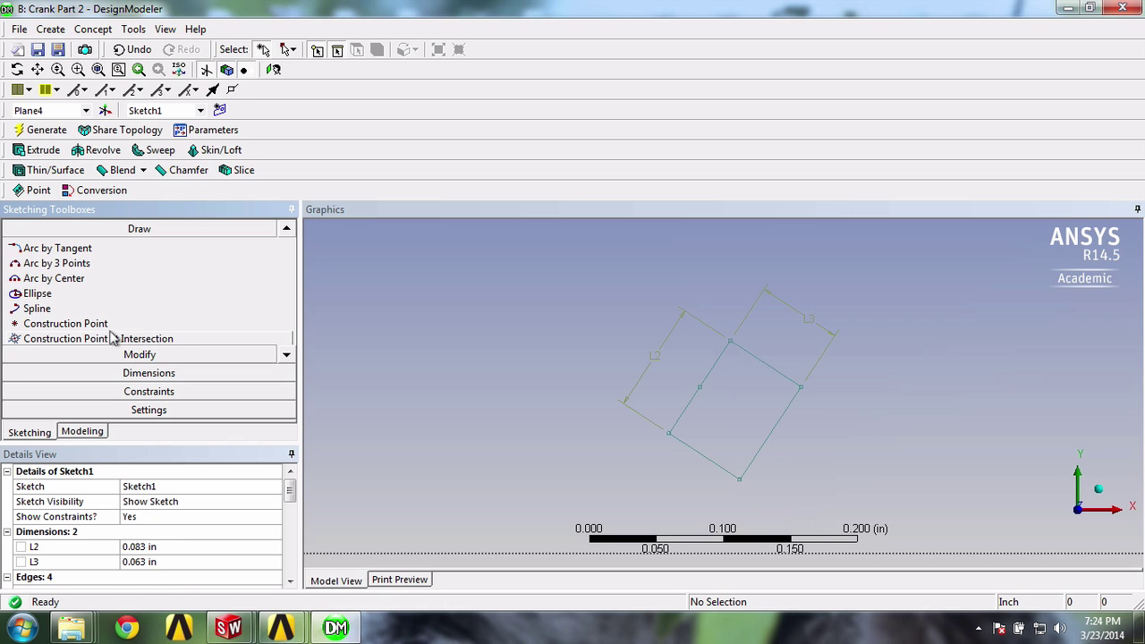
click(759, 449)
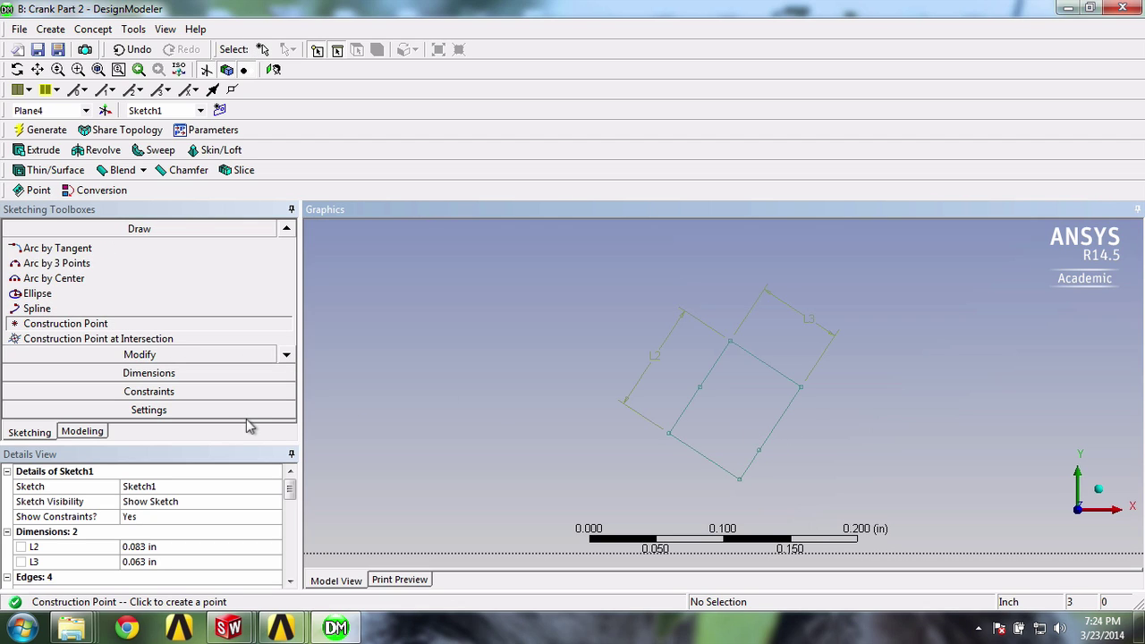
Constrain the new point to the midpoint of the right edge
click(152, 390)
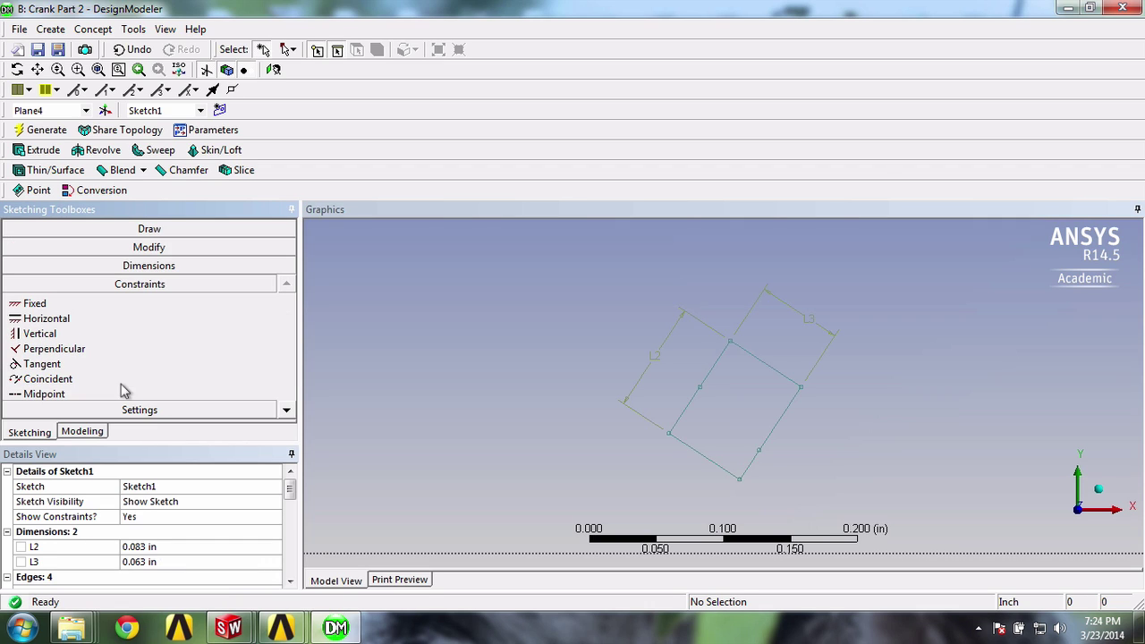
click(286, 410)
click(49, 379)
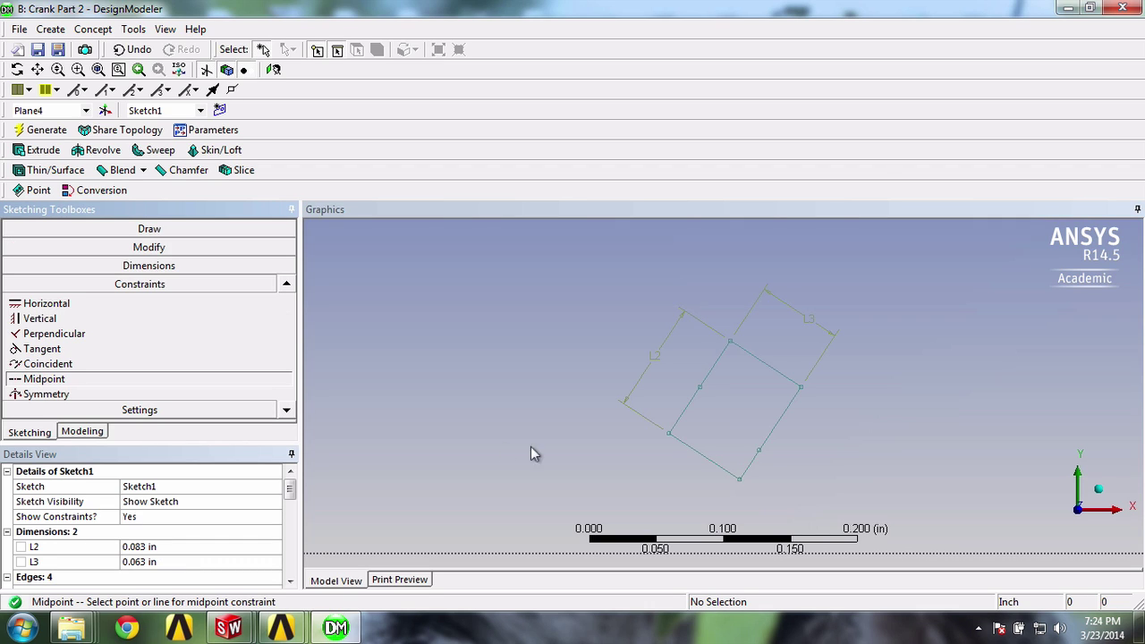
click(759, 449)
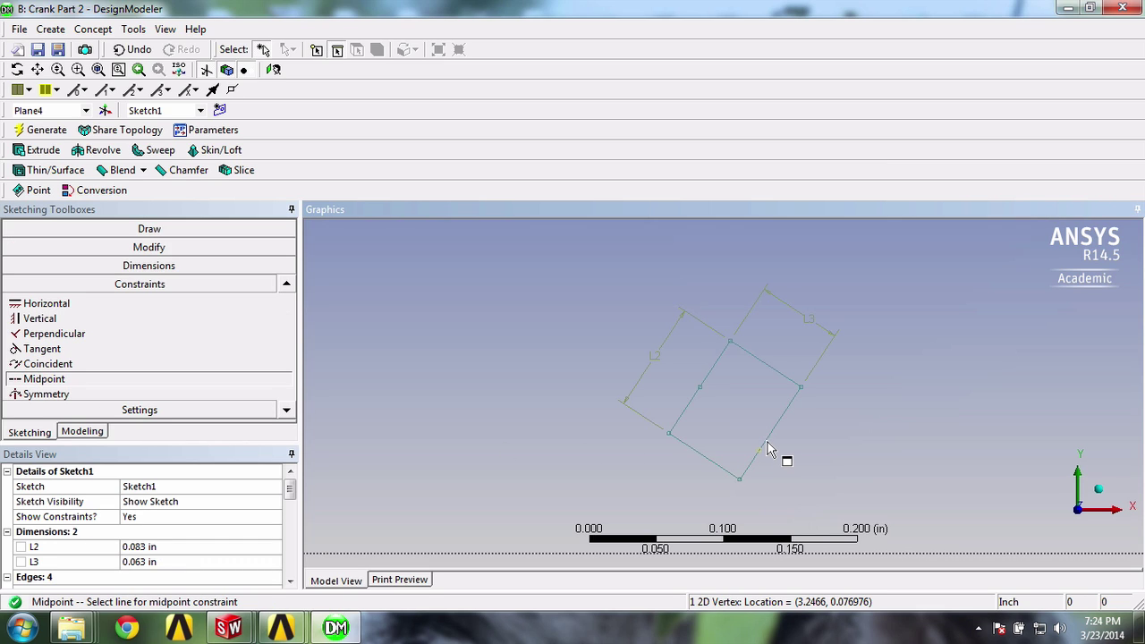
click(766, 454)
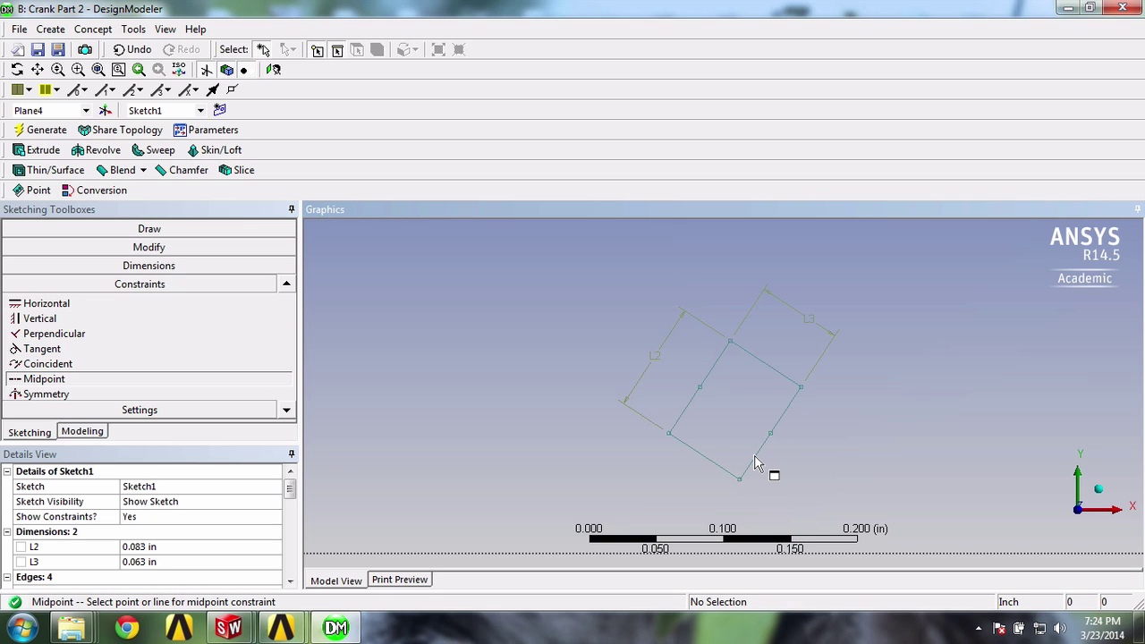
Draw a line from the right long side to the left long side, giving 5 edges
click(155, 234)
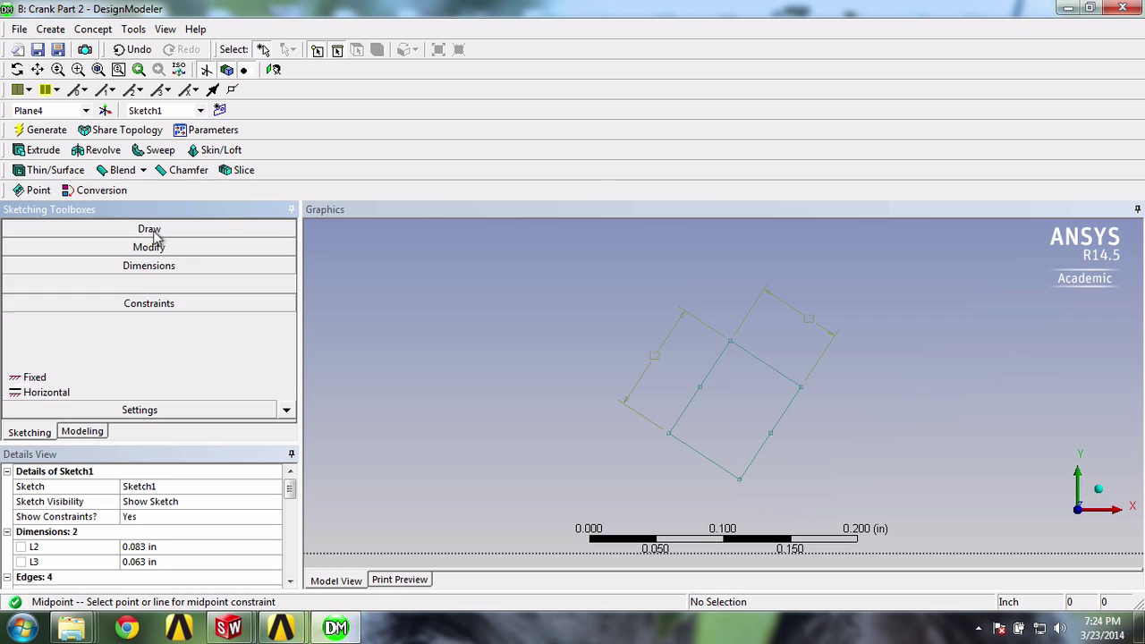
click(52, 254)
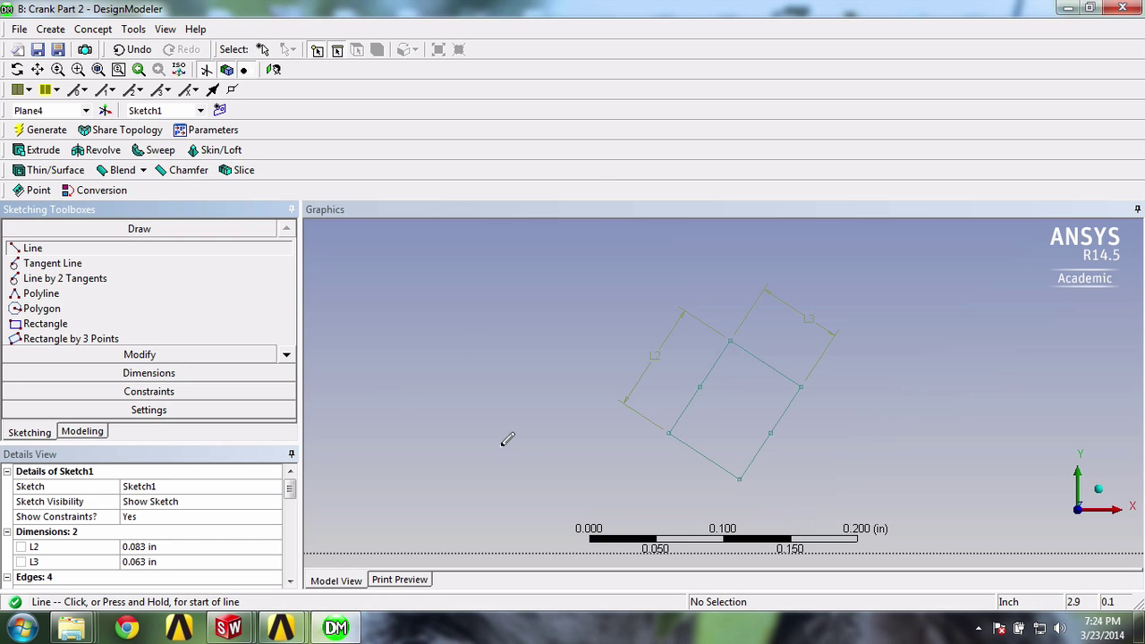
click(770, 432)
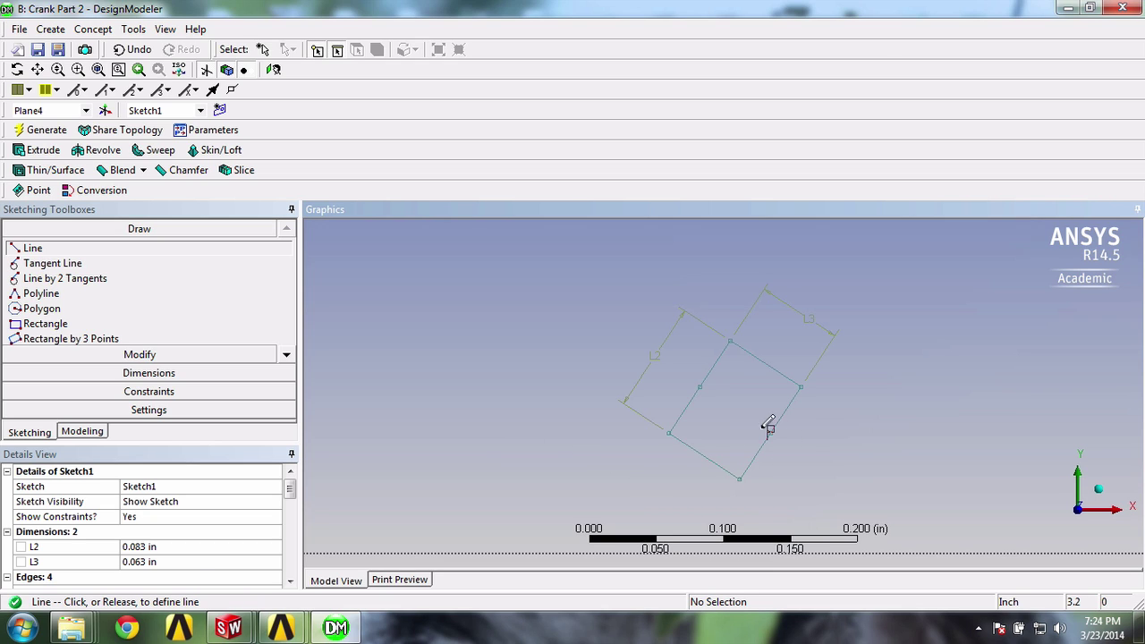
click(699, 384)
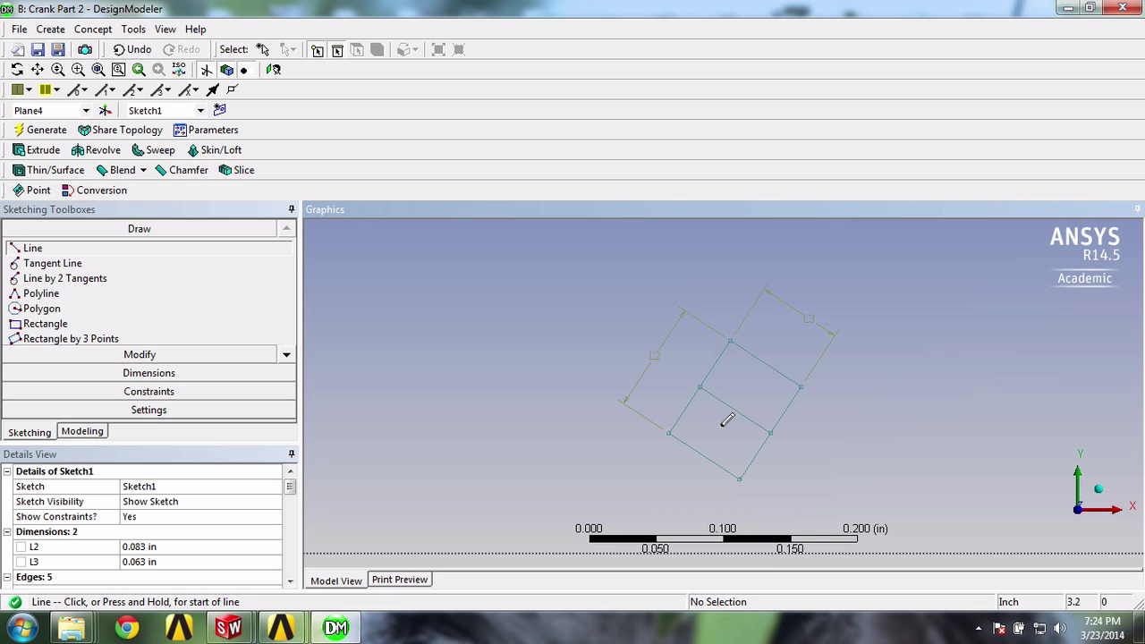
Place a construction point on the rectangle's dividing line
click(286, 355)
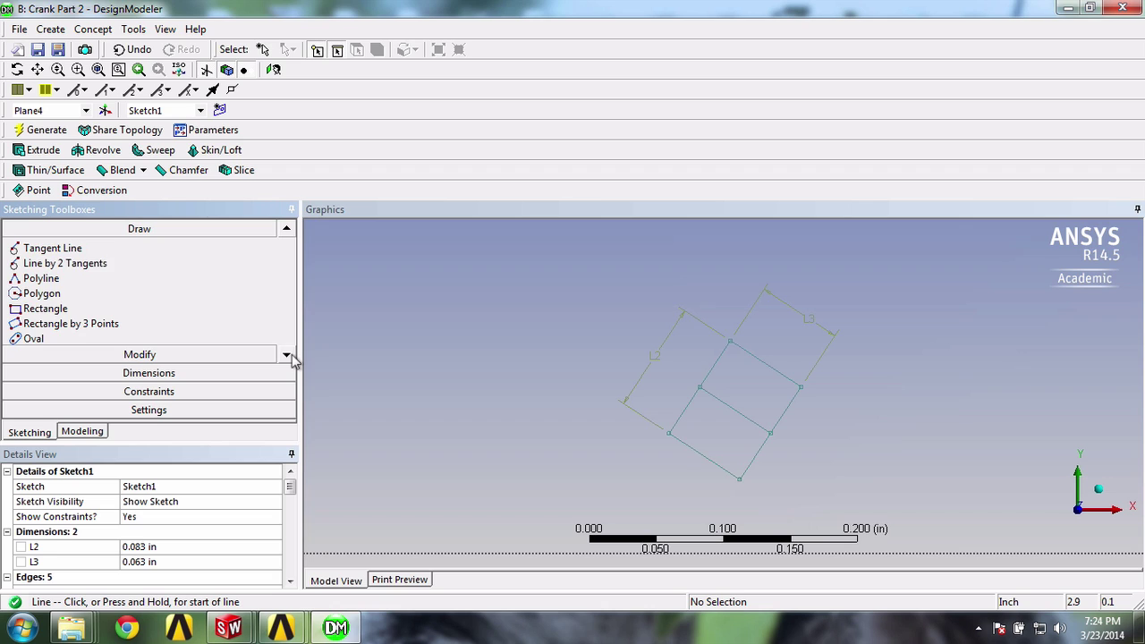
click(286, 354)
click(287, 354)
click(287, 354)
click(287, 354)
click(287, 354)
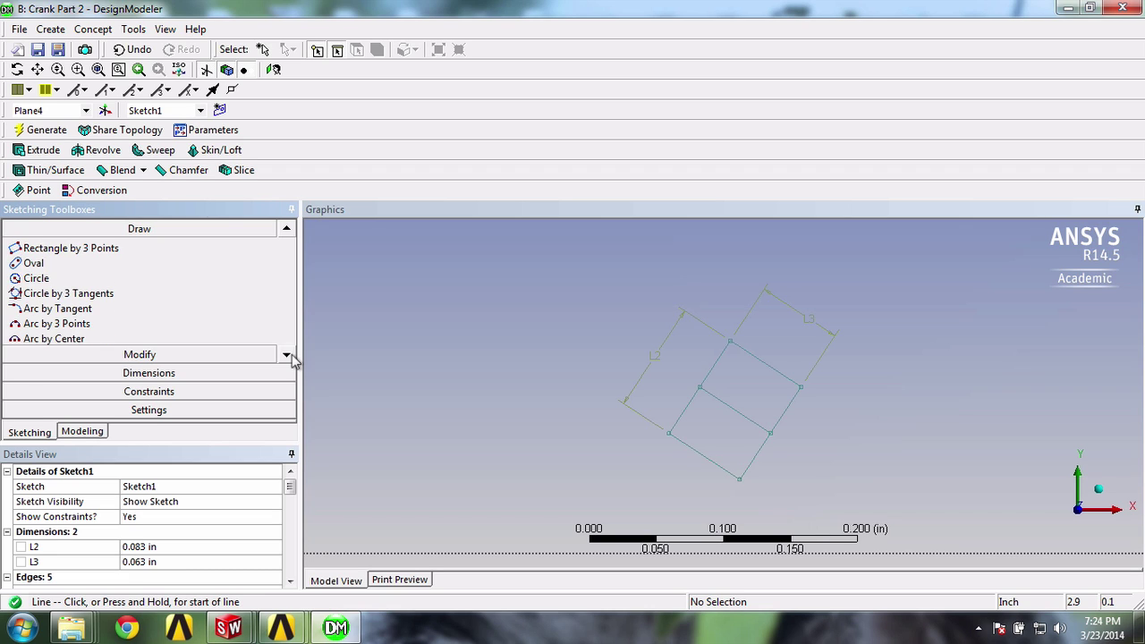
click(288, 354)
click(287, 354)
click(288, 354)
click(287, 355)
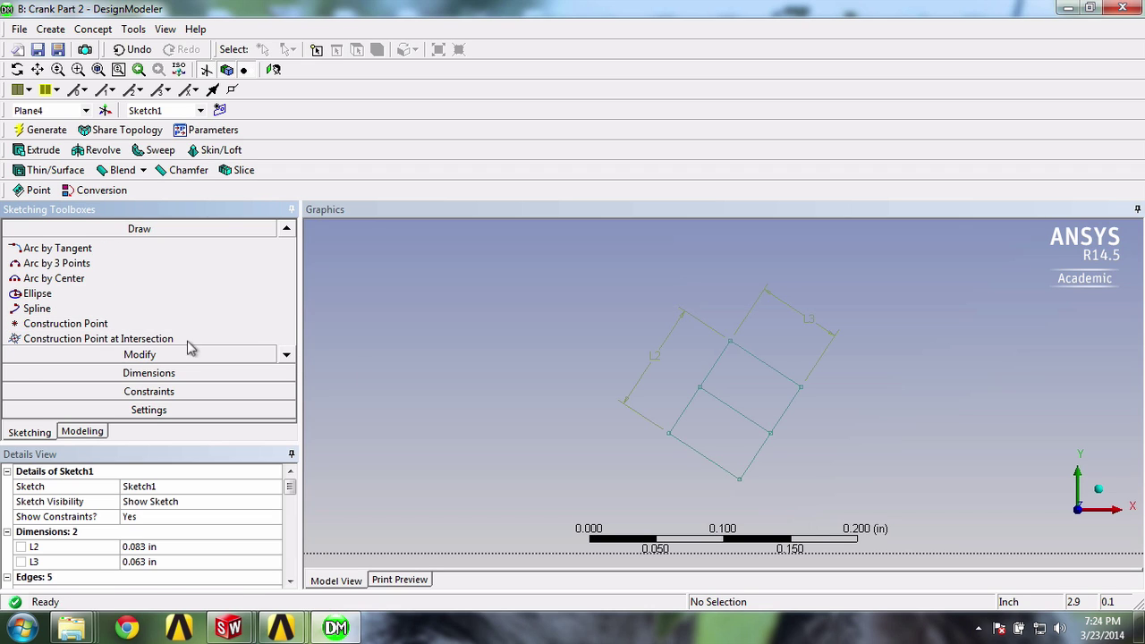
click(67, 323)
click(724, 403)
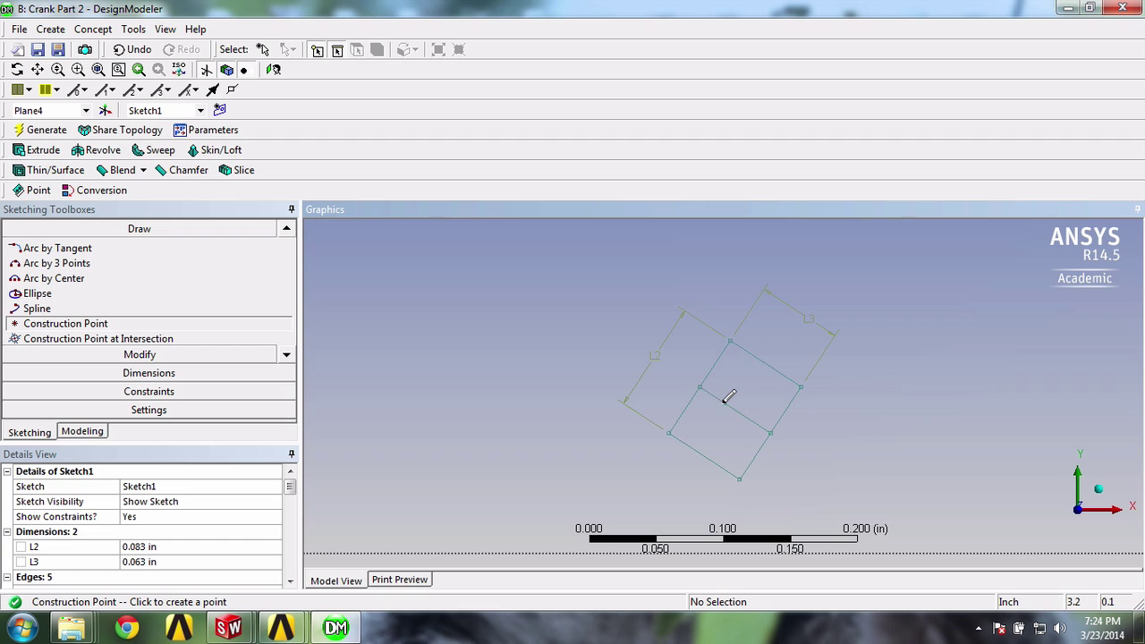
Constrain that point to the midpoint of the dividing line
click(165, 392)
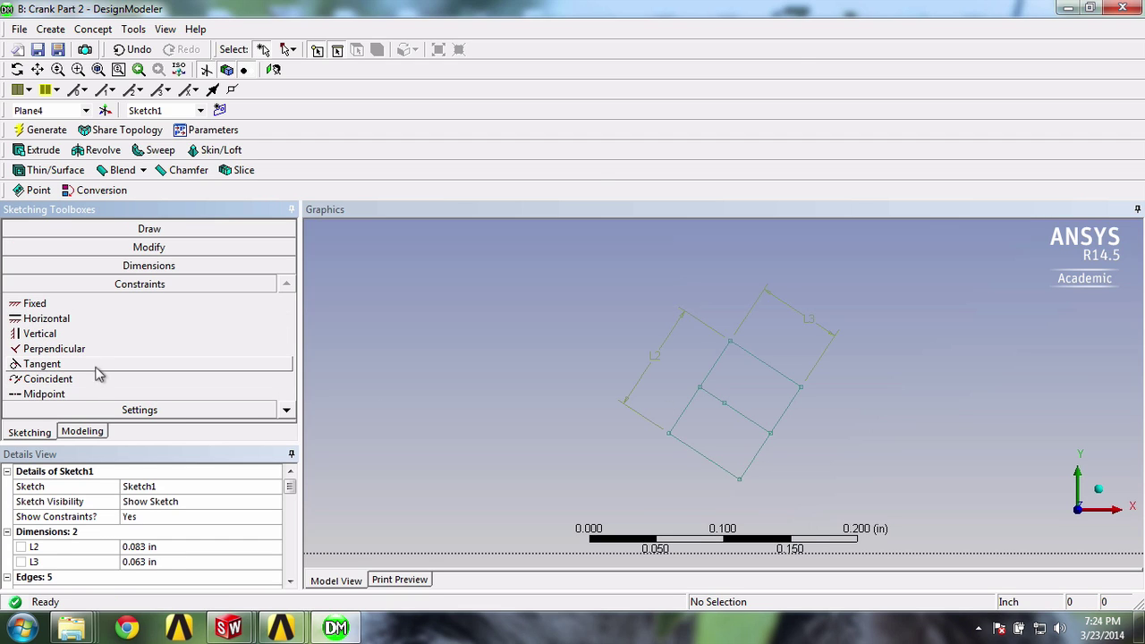
click(78, 395)
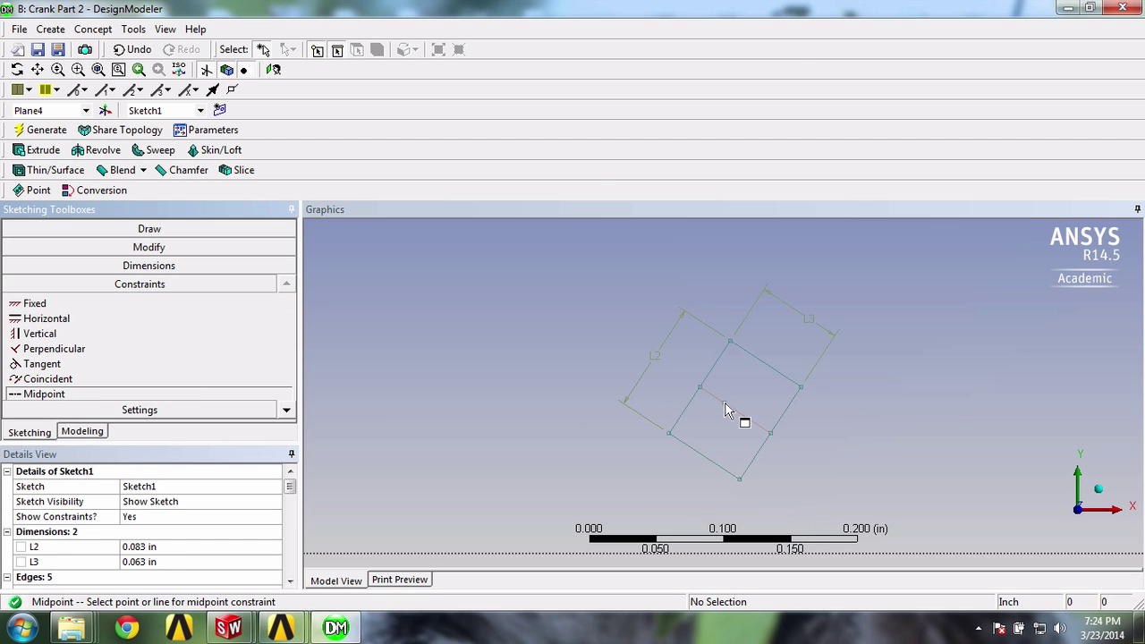
click(727, 409)
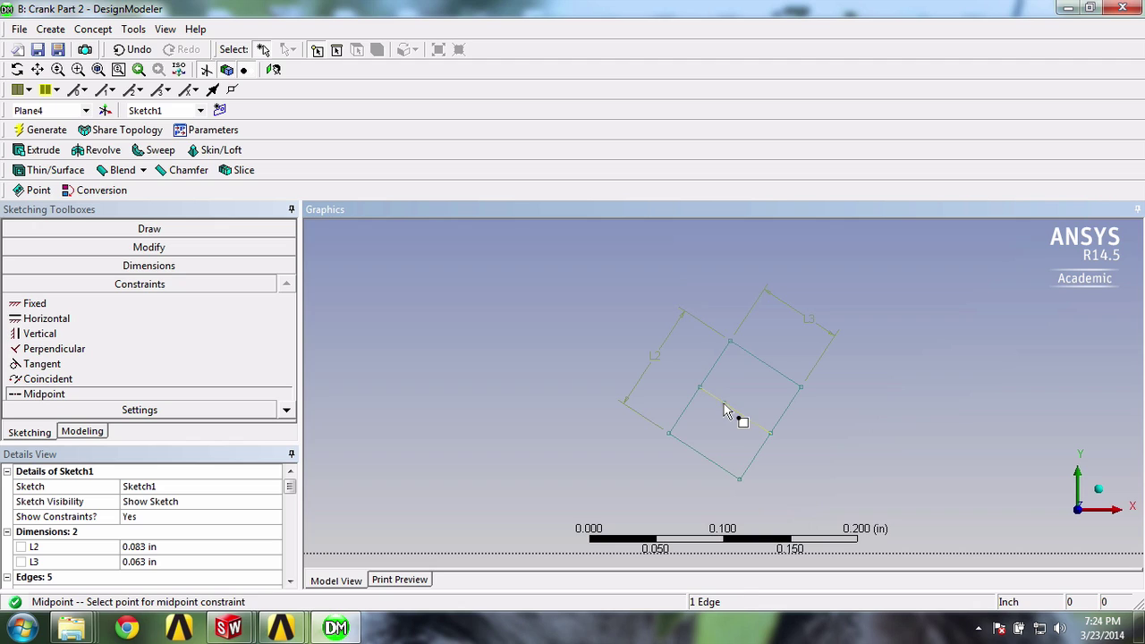
click(726, 410)
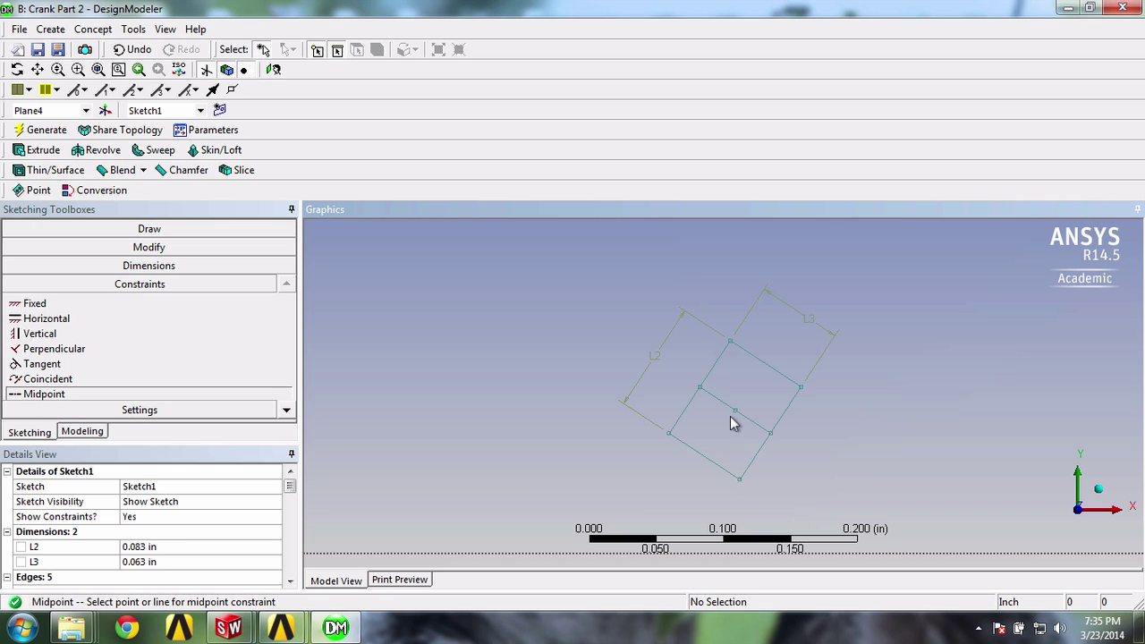
Start a Copy and select all five edges plus the centre construction point
click(149, 248)
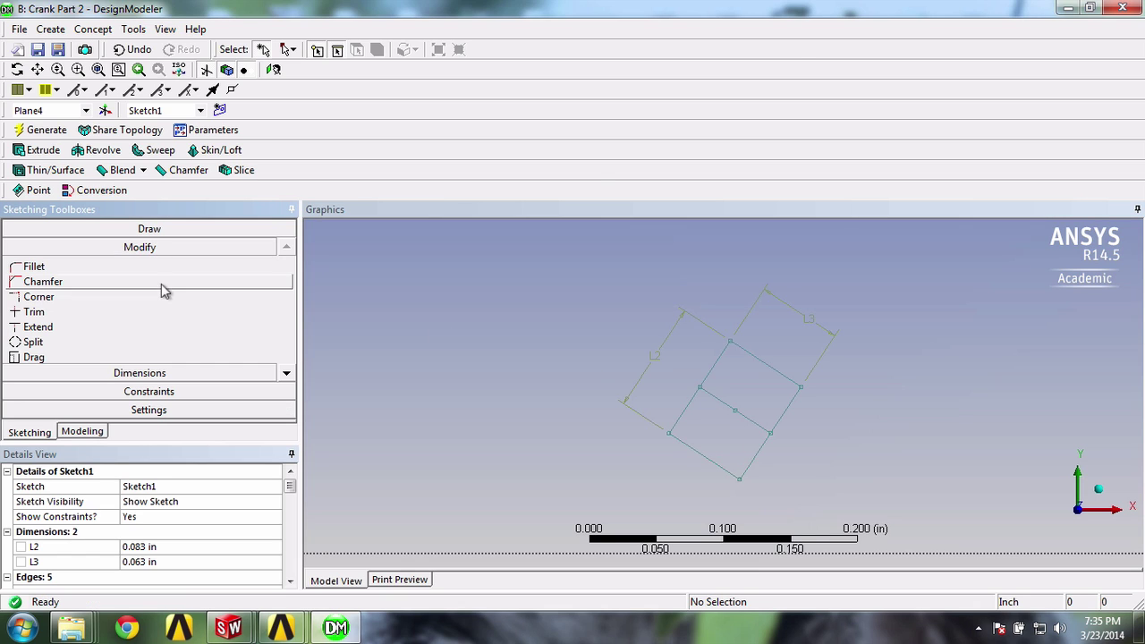
click(287, 374)
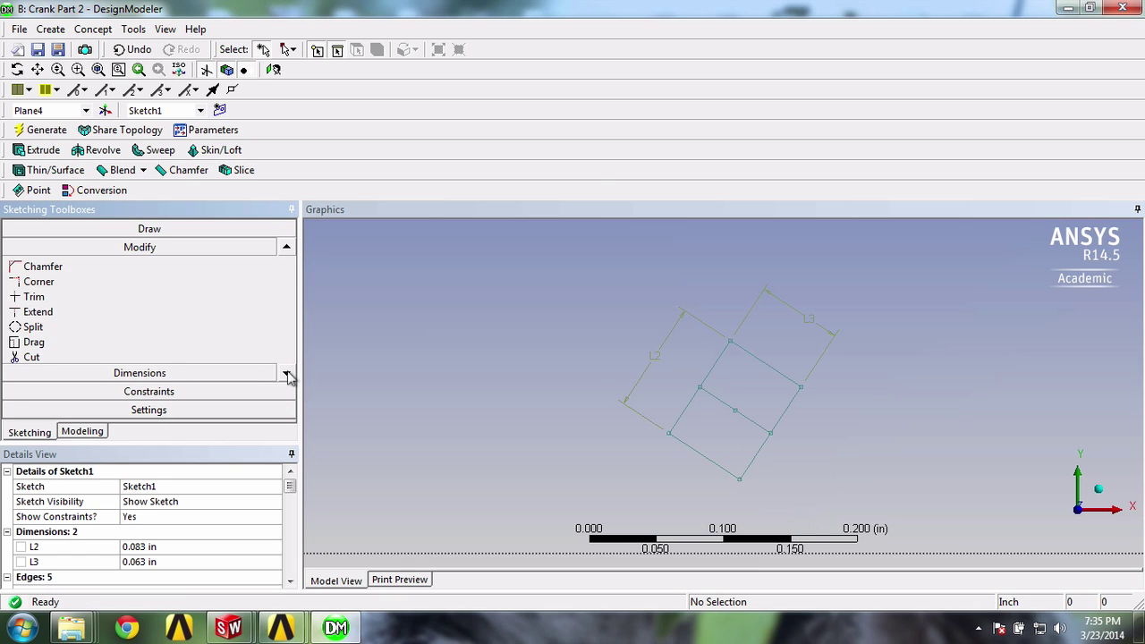
click(287, 374)
click(287, 374)
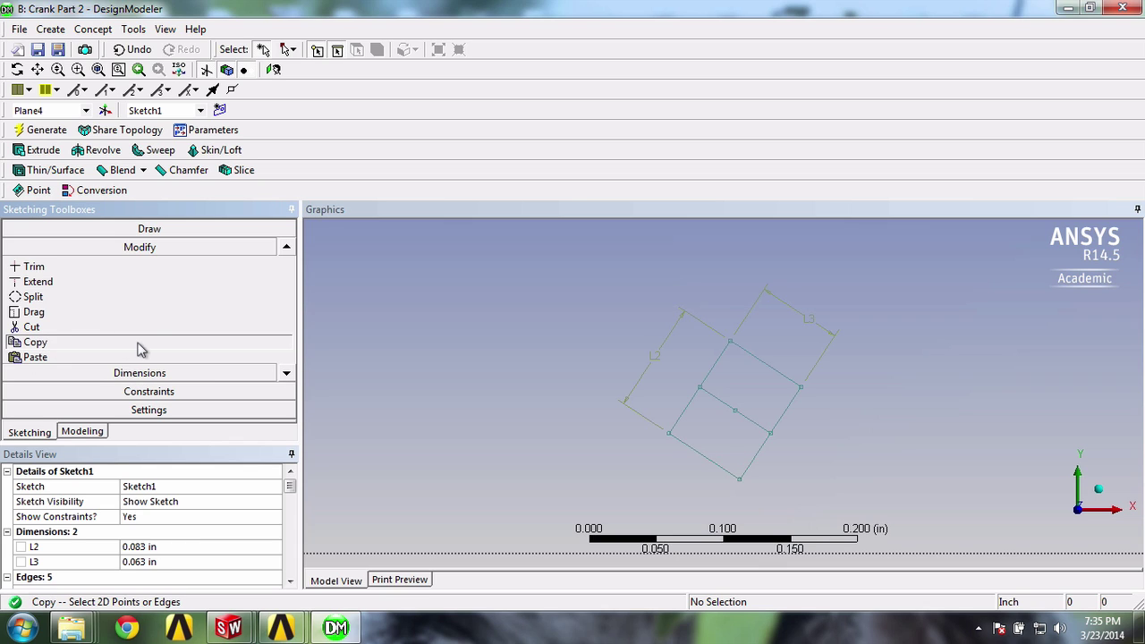
click(714, 369)
ctrl+click(760, 427)
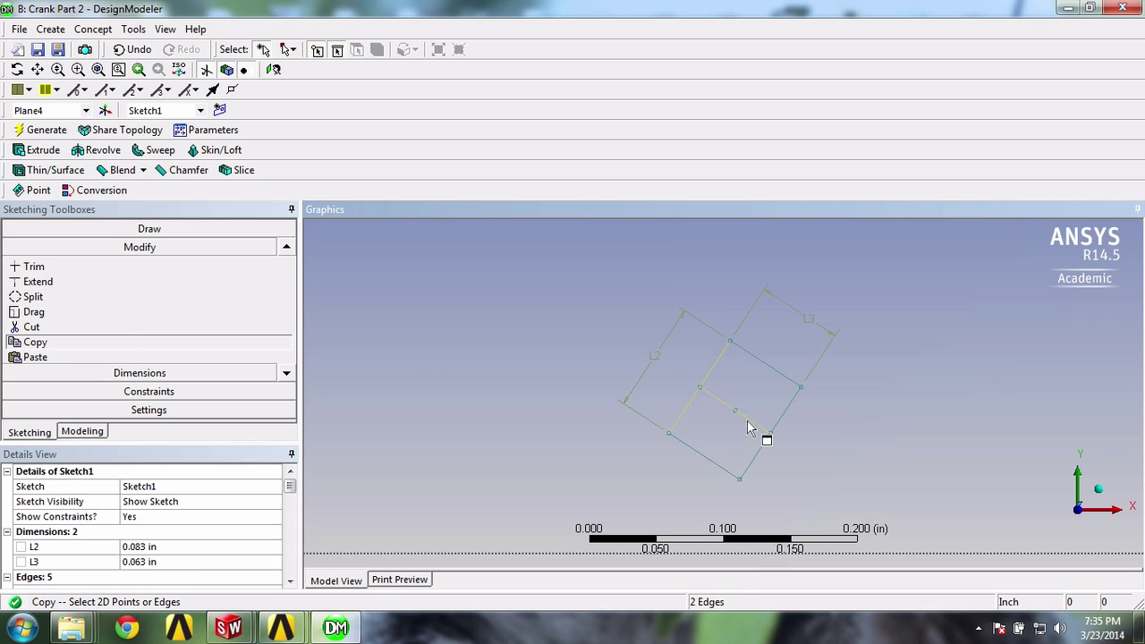
ctrl+click(715, 459)
ctrl+click(778, 420)
ctrl+click(794, 383)
ctrl+click(737, 412)
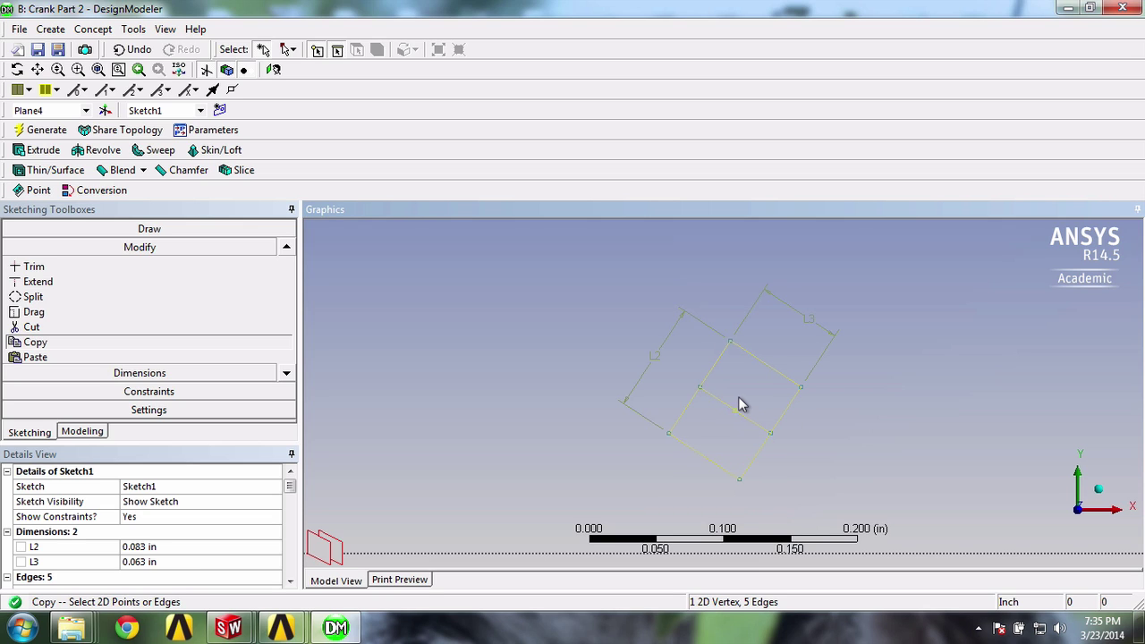
Paste one copy left and one right of the original rectangle, then end pasting
click(65, 360)
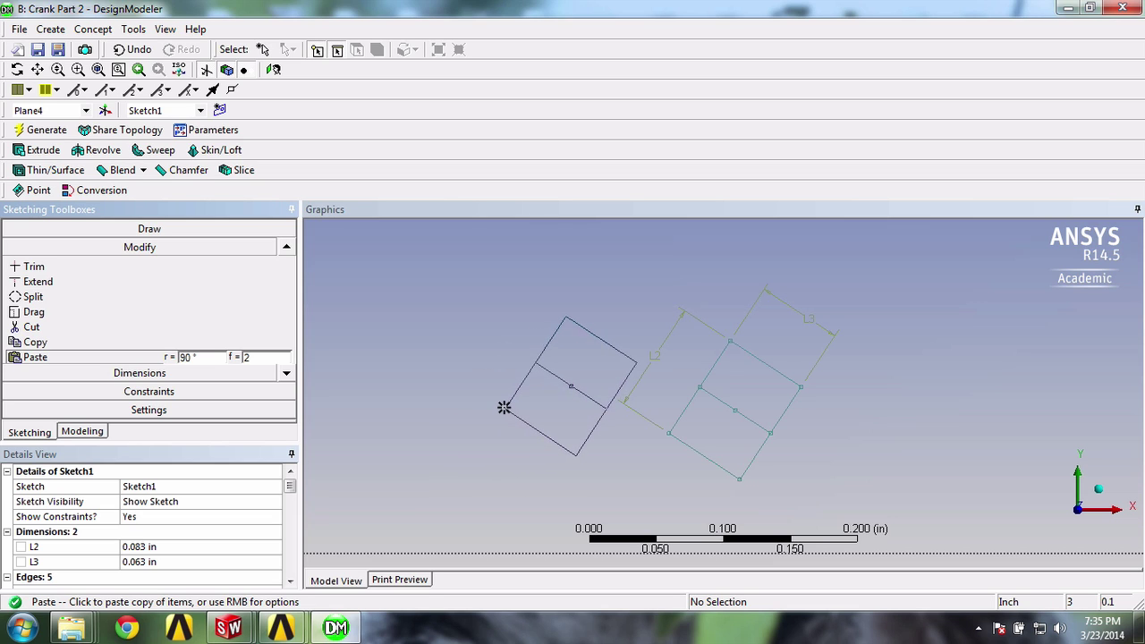
click(504, 405)
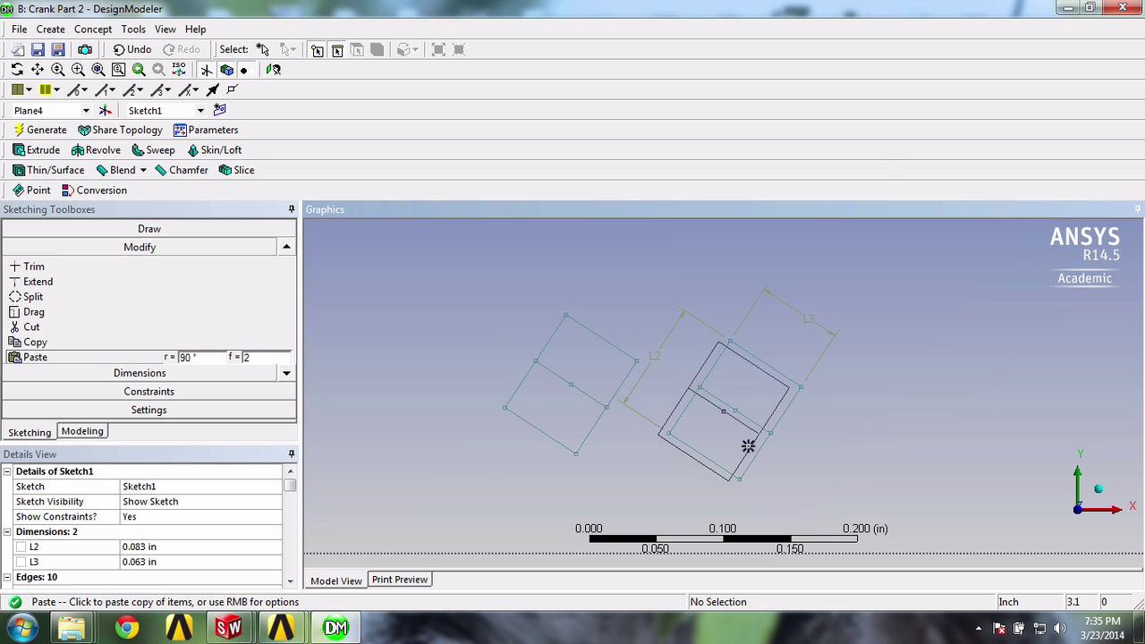
click(860, 427)
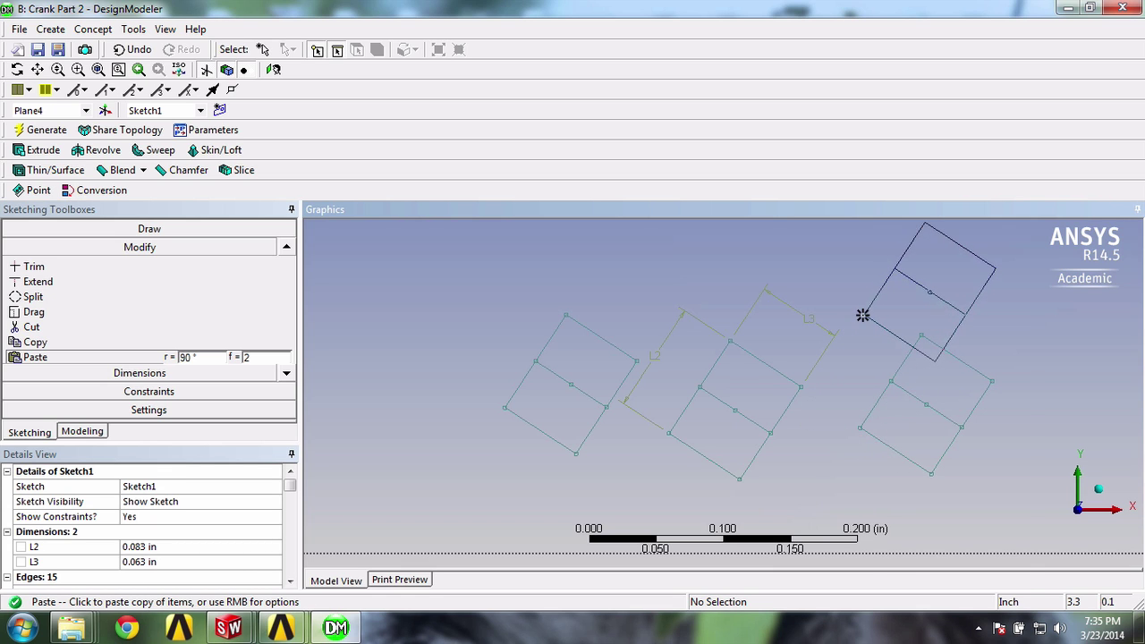
right_click(866, 324)
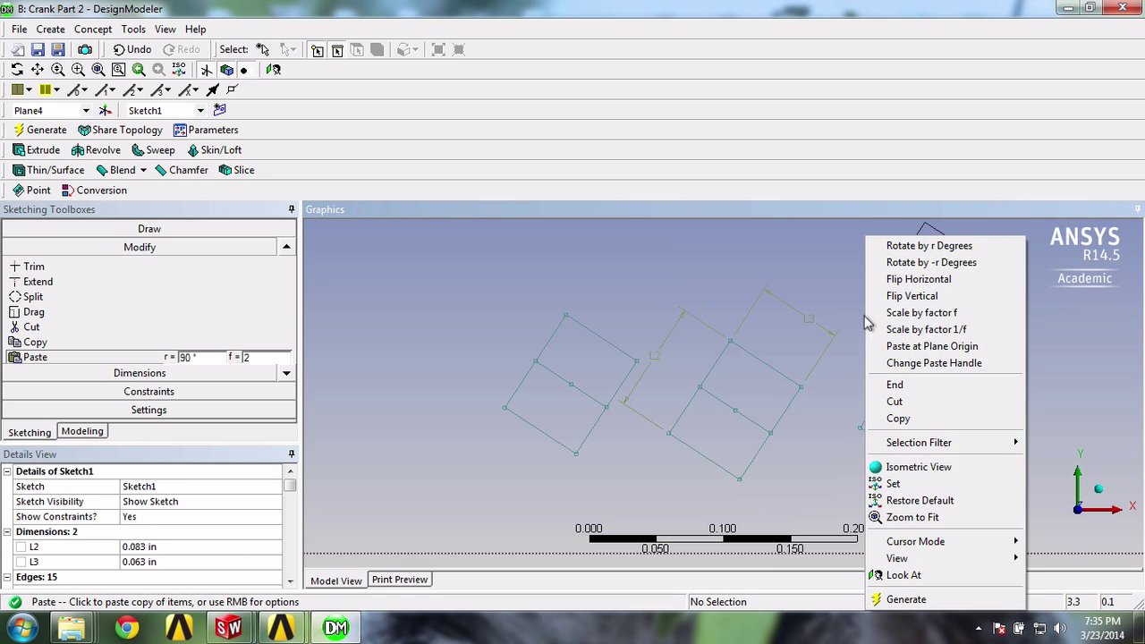
click(905, 385)
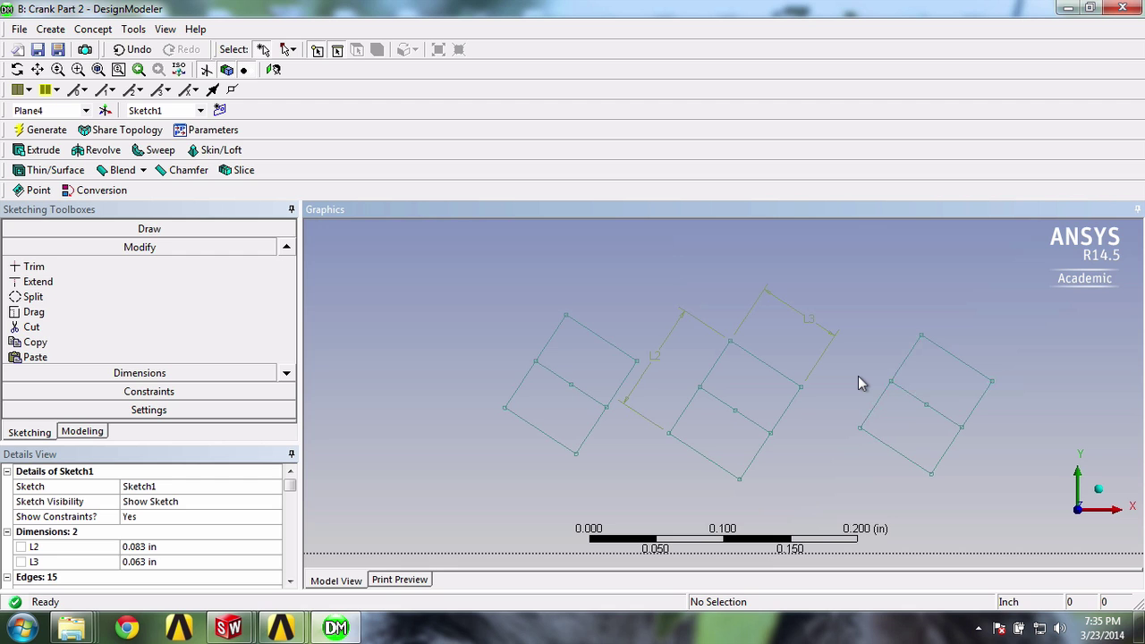